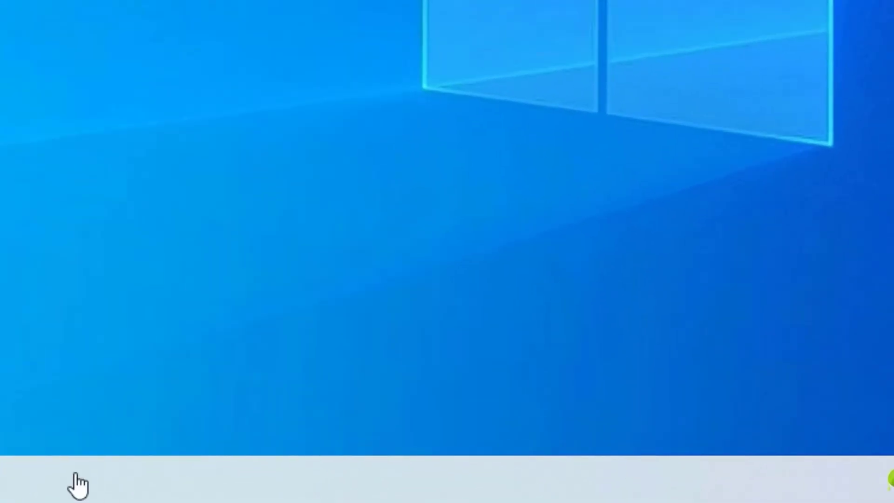
Restart the Windows Explorer process from Task Manager's full process list
{"action": "right_click", "coordinate": [75, 473]}
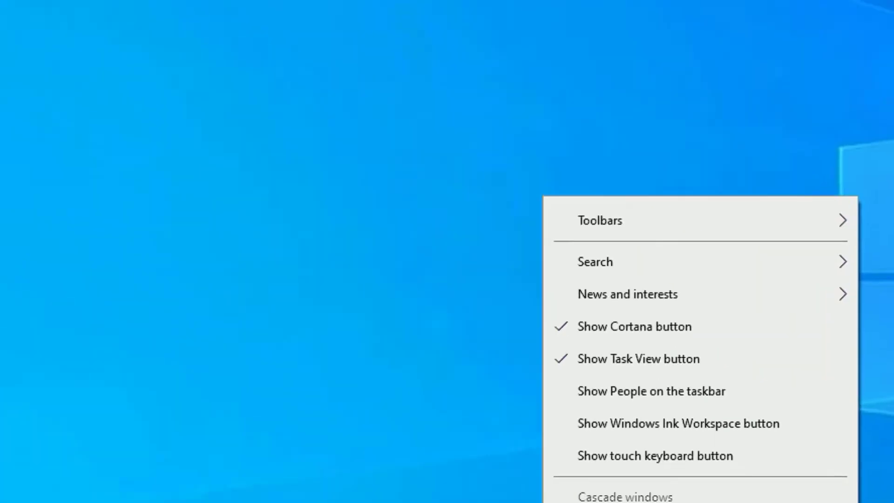
{"action": "left_click", "coordinate": [600, 502]}
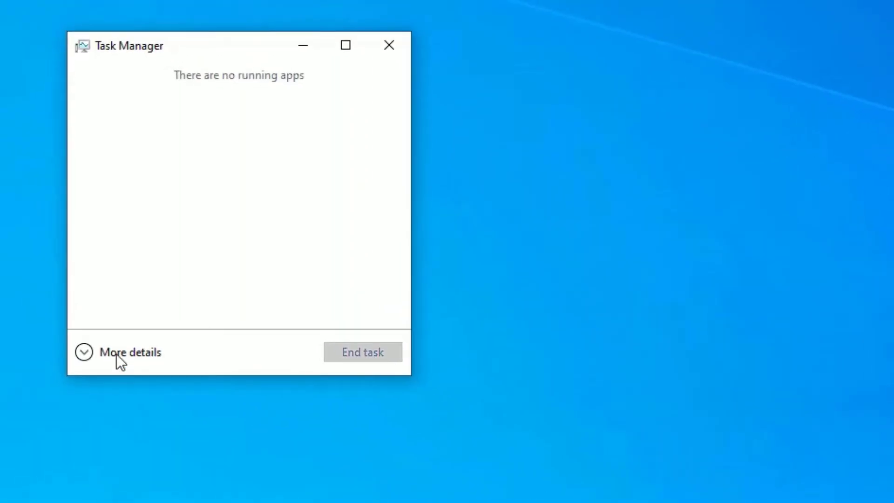
{"action": "left_click", "coordinate": [116, 355]}
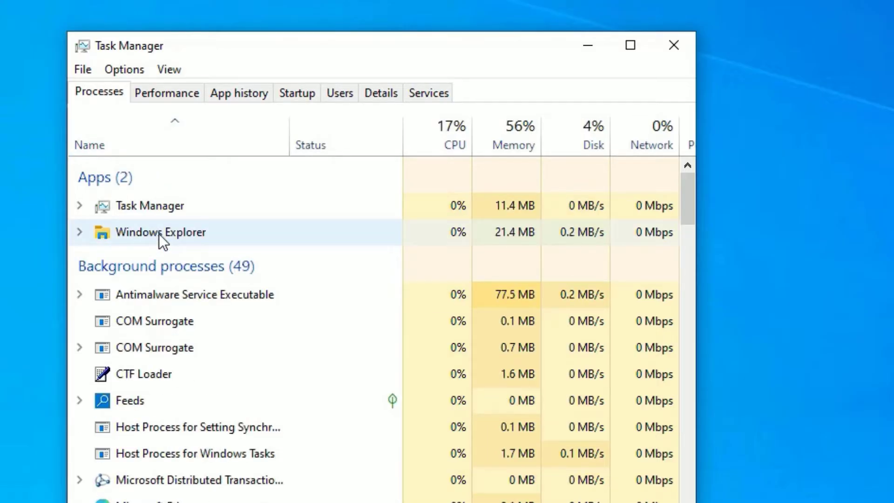
{"action": "right_click", "coordinate": [160, 235]}
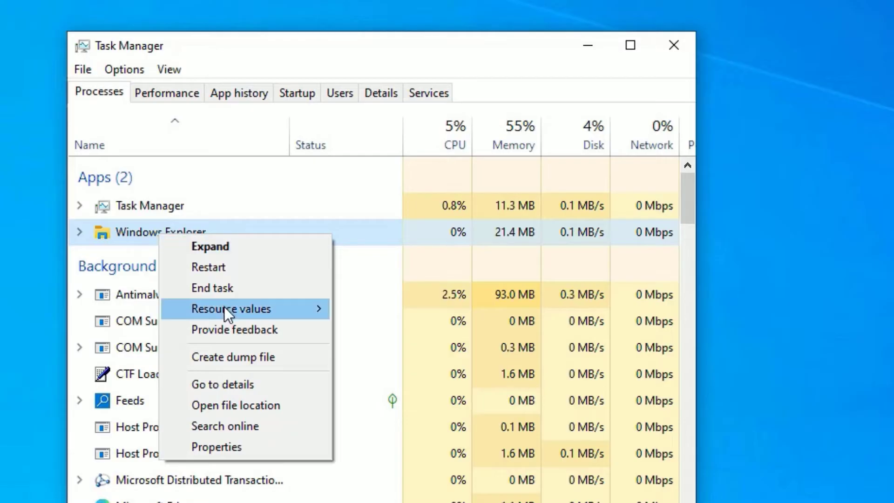
{"action": "left_click", "coordinate": [210, 267]}
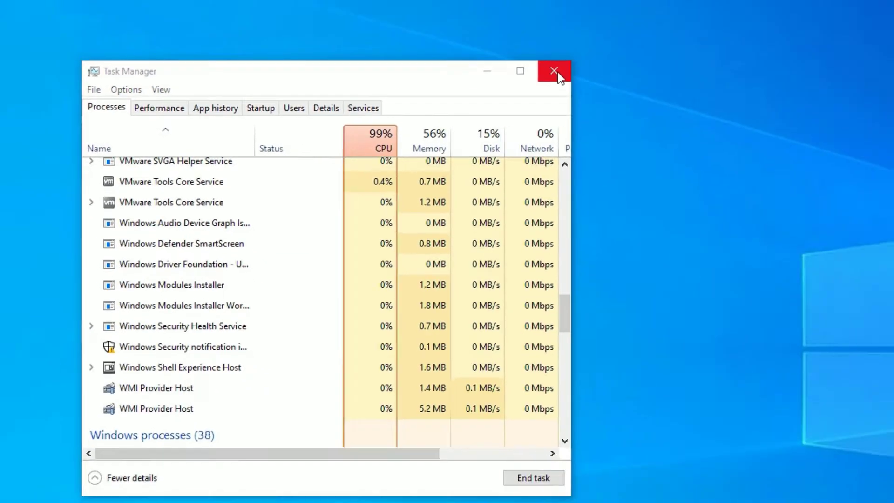
Close Task Manager and check that the search panel opens, then dismiss it
{"action": "left_click", "coordinate": [679, 45]}
{"action": "left_click", "coordinate": [80, 497]}
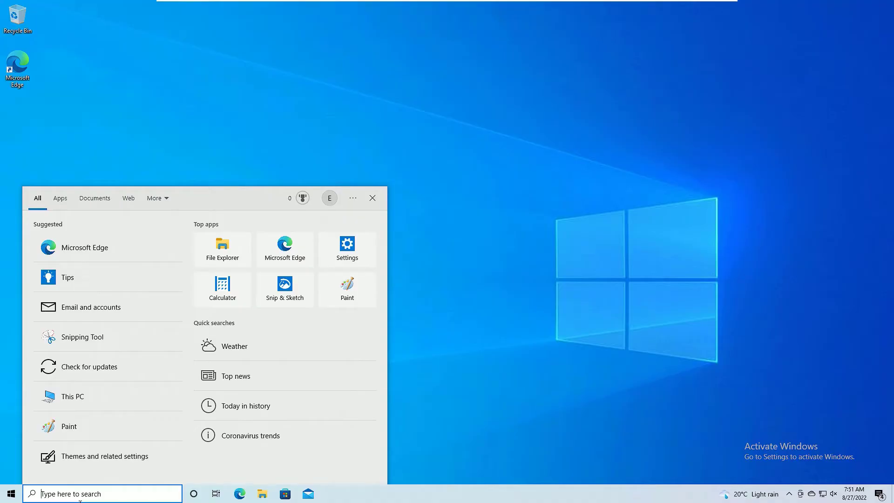
{"action": "left_click", "coordinate": [716, 366]}
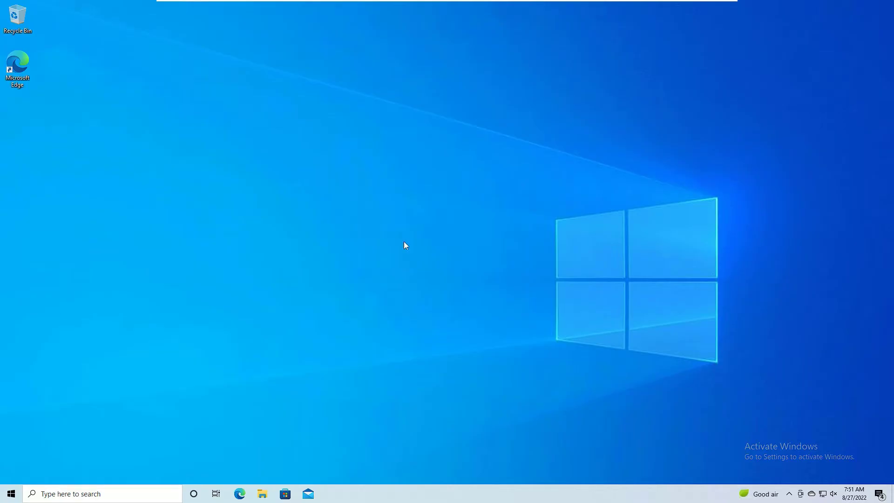
Open Task Manager from the Ctrl+Alt+Del security screen
{"action": "right_click", "coordinate": [436, 499]}
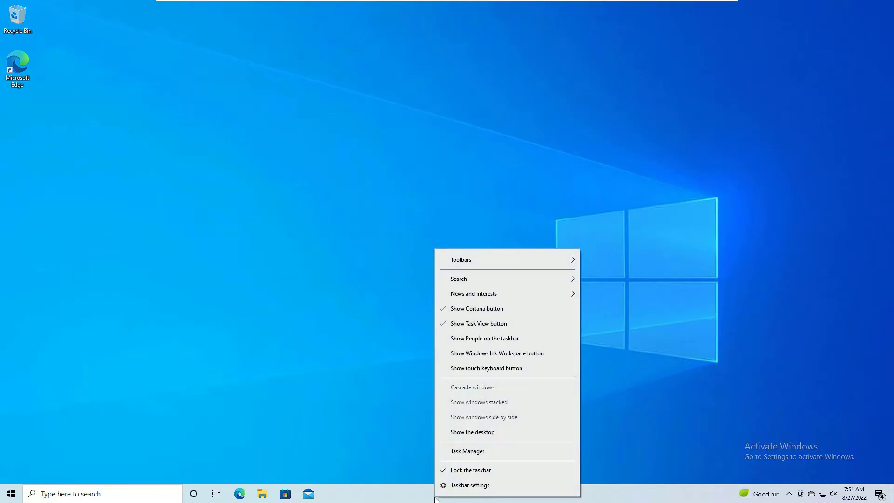
{"action": "left_click", "coordinate": [352, 305]}
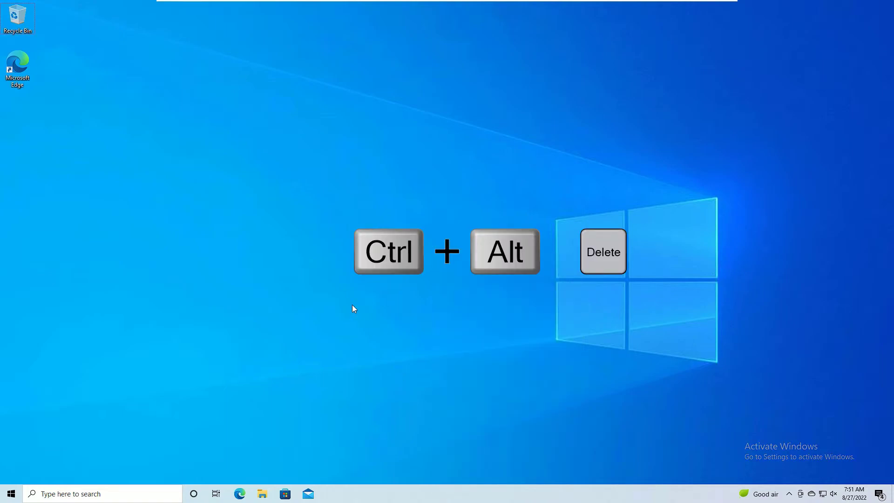
{"action": "key", "text": "ctrl+alt+Delete"}
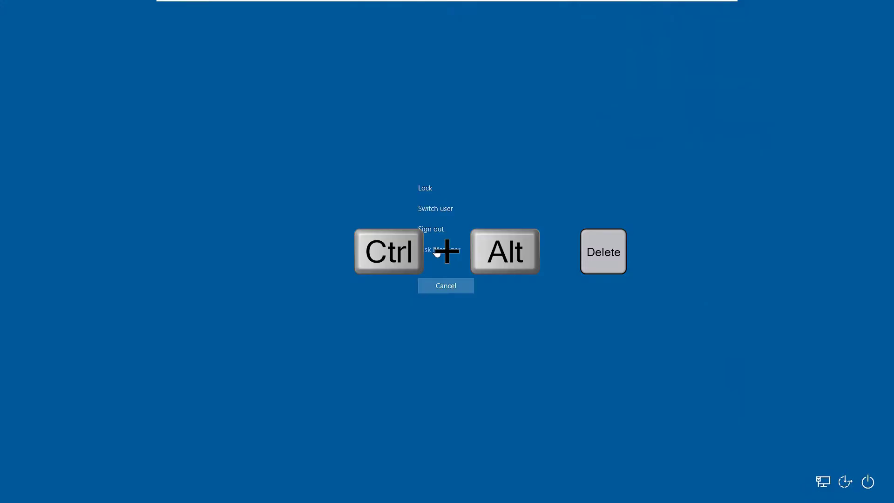
{"action": "left_click", "coordinate": [439, 252]}
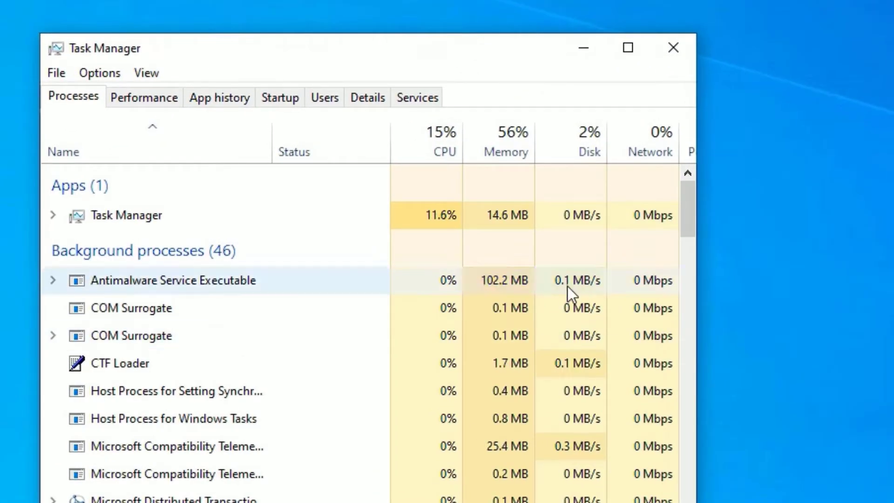
Run msconfig as a new task to open System Configuration
{"action": "left_click", "coordinate": [61, 73]}
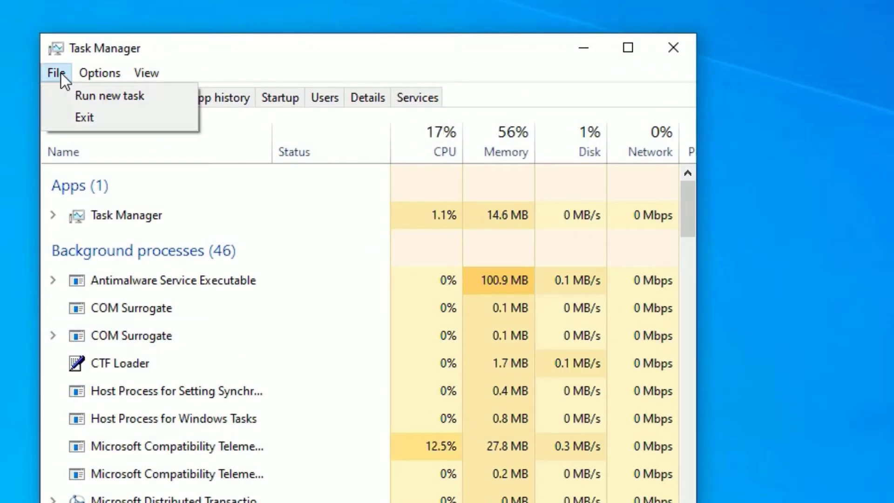
{"action": "left_click", "coordinate": [82, 92]}
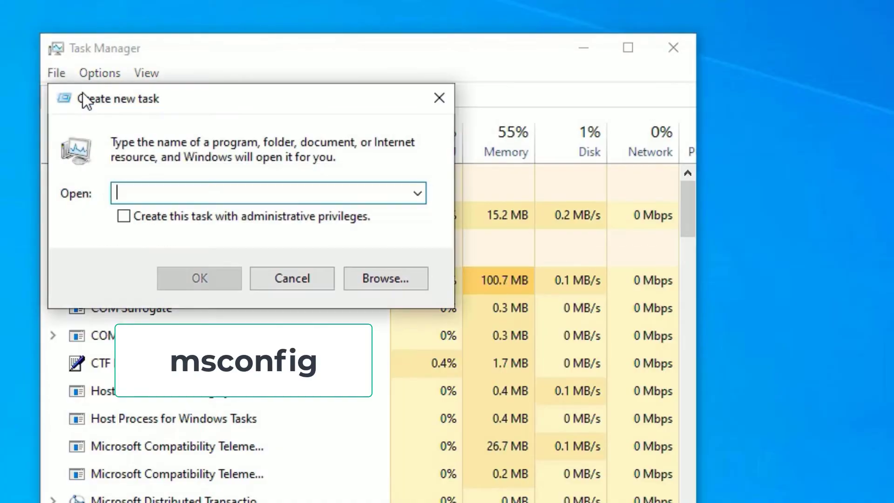
{"action": "type", "text": "msconfig"}
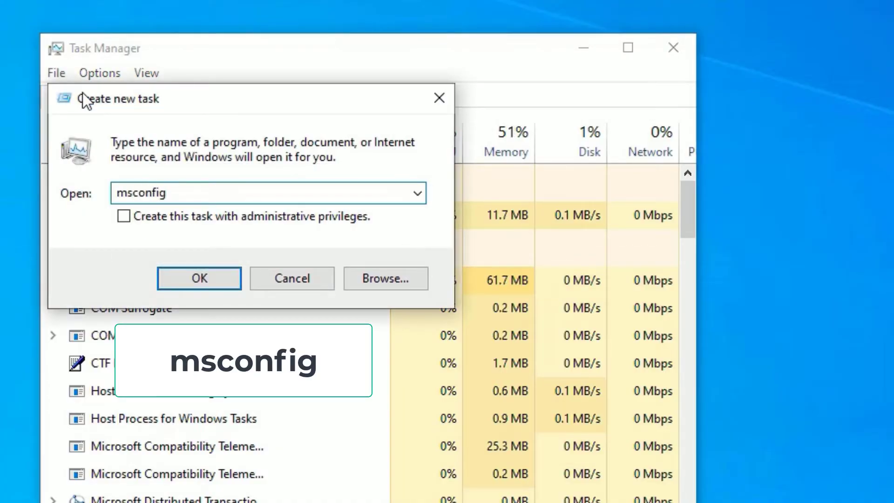
{"action": "key", "text": "Return"}
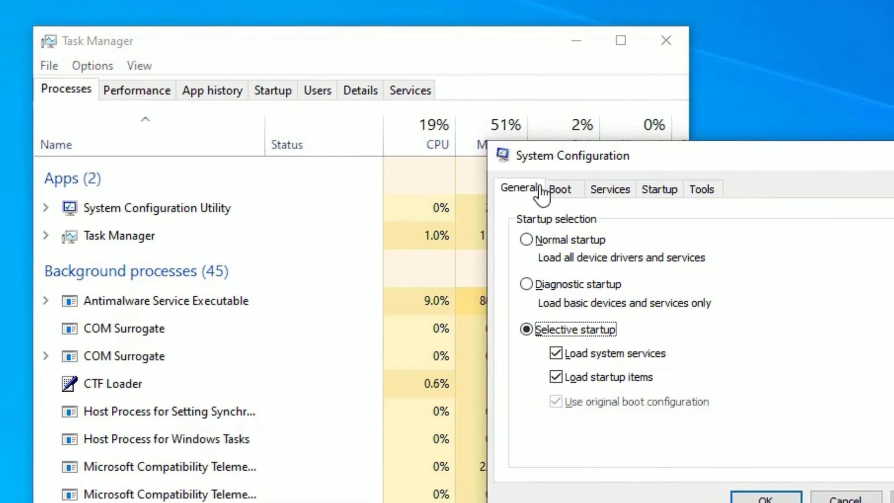
Enable Safe boot (Minimal) on the Boot tab, apply it, and restart into Safe Mode
{"action": "left_click", "coordinate": [554, 181]}
{"action": "left_click", "coordinate": [515, 364]}
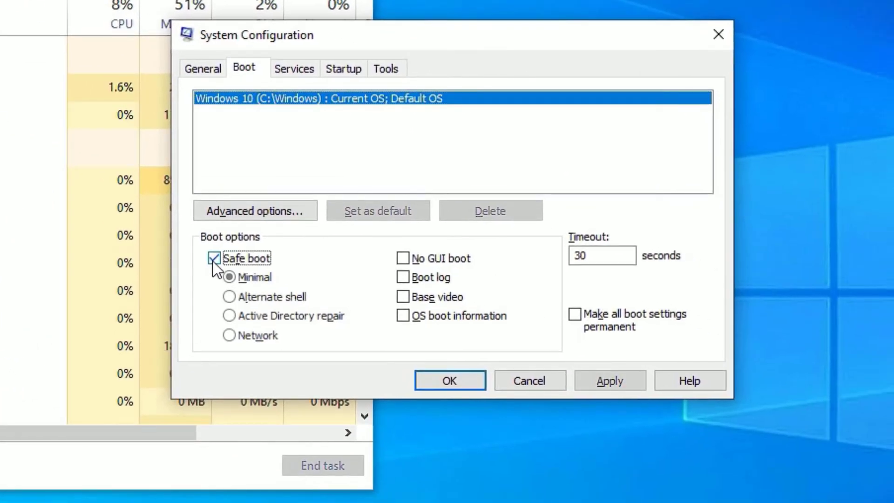
{"action": "left_click", "coordinate": [597, 384]}
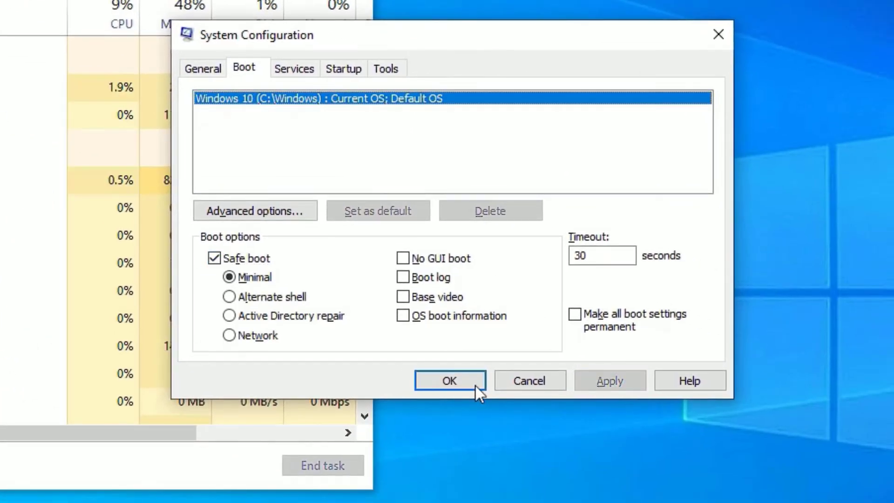
{"action": "left_click", "coordinate": [472, 383]}
{"action": "left_click", "coordinate": [385, 256]}
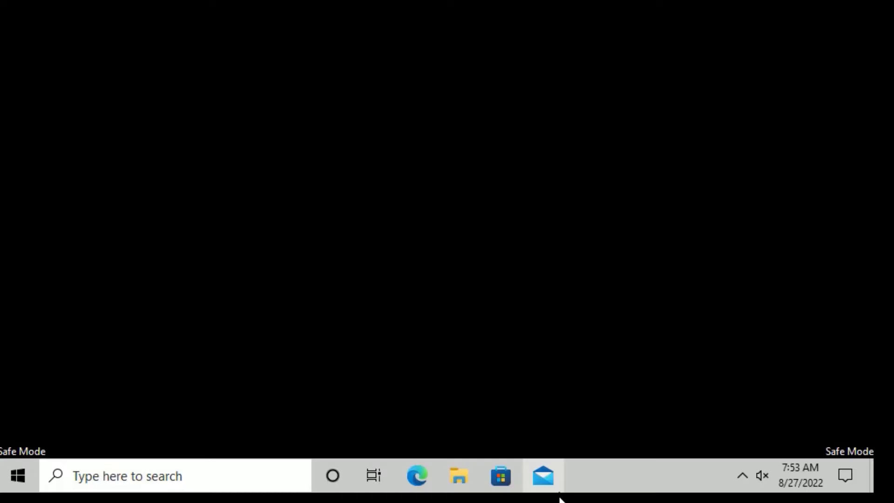
From Task Manager in Safe Mode, run msconfig to open System Configuration
{"action": "right_click", "coordinate": [607, 473]}
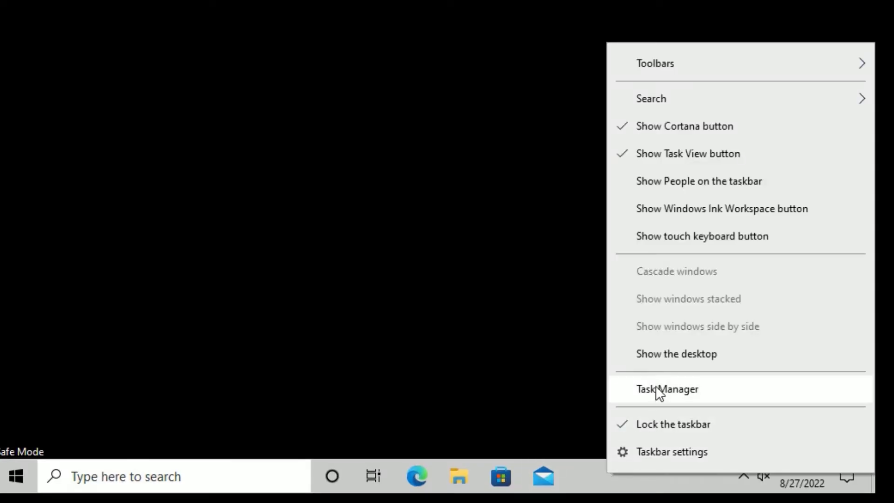
{"action": "left_click", "coordinate": [655, 388]}
{"action": "left_click", "coordinate": [188, 70]}
{"action": "left_click", "coordinate": [213, 90]}
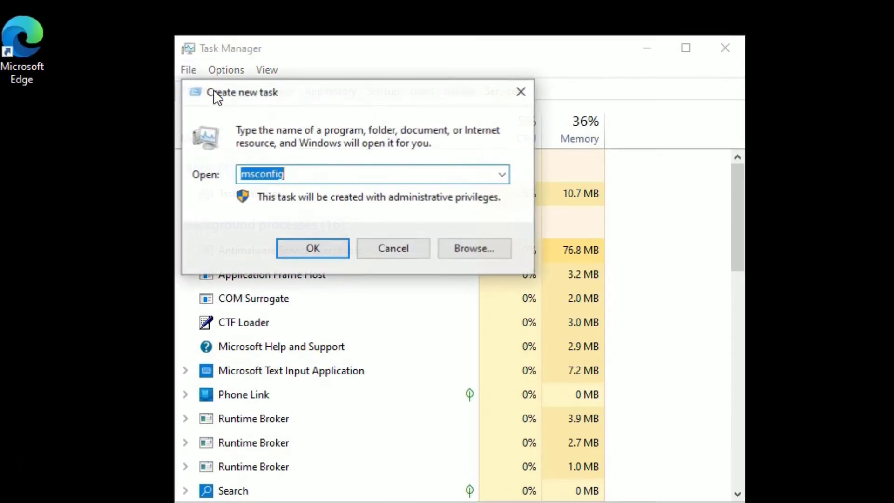
{"action": "left_click", "coordinate": [312, 249]}
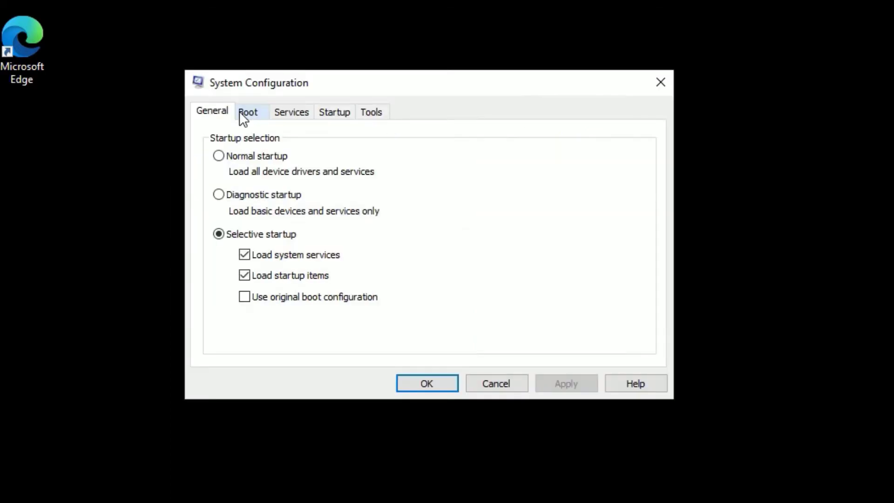
Uncheck Safe boot on the Boot tab, apply, and restart normally
{"action": "left_click", "coordinate": [242, 112]}
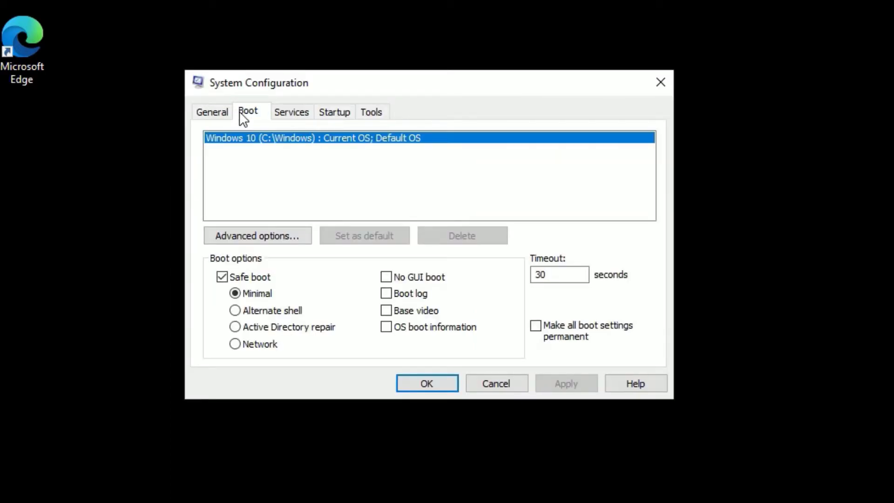
{"action": "left_click", "coordinate": [227, 275]}
{"action": "left_click", "coordinate": [566, 390]}
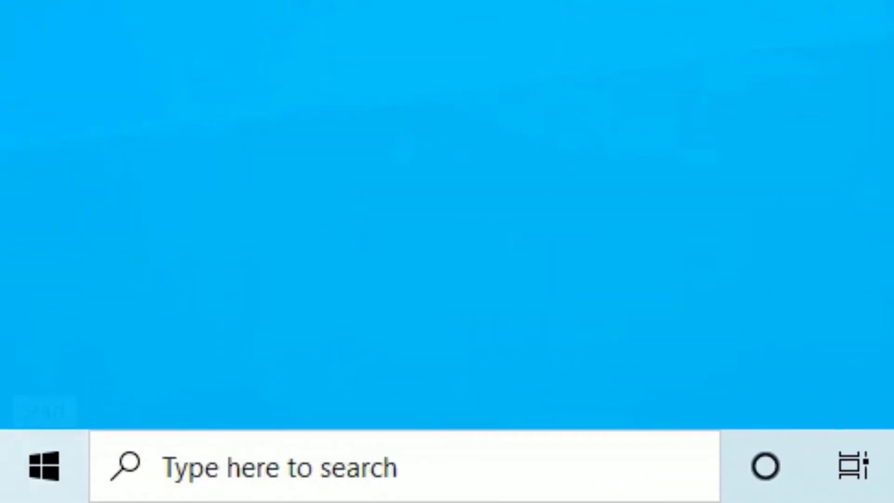
Launch powershell as a new Task Manager task with administrative privileges ticked
{"action": "right_click", "coordinate": [44, 465]}
{"action": "left_click", "coordinate": [133, 331]}
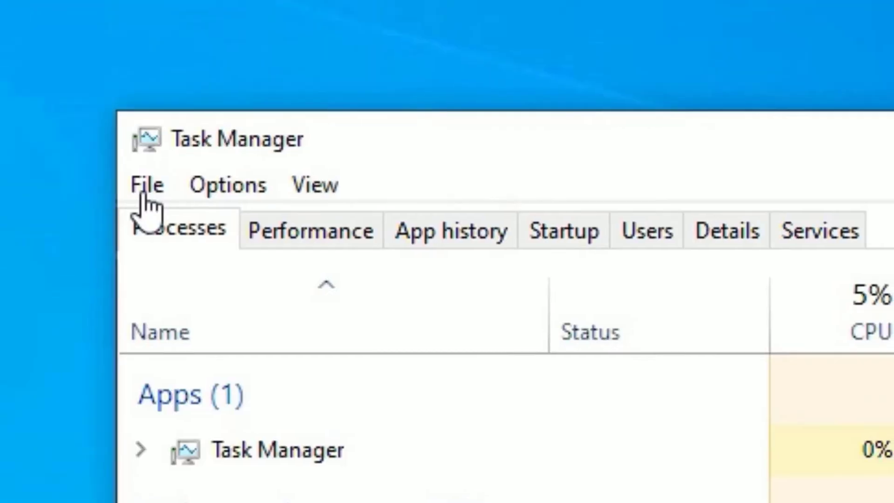
{"action": "left_click", "coordinate": [144, 186]}
{"action": "left_click", "coordinate": [186, 229]}
{"action": "type", "text": "powe"}
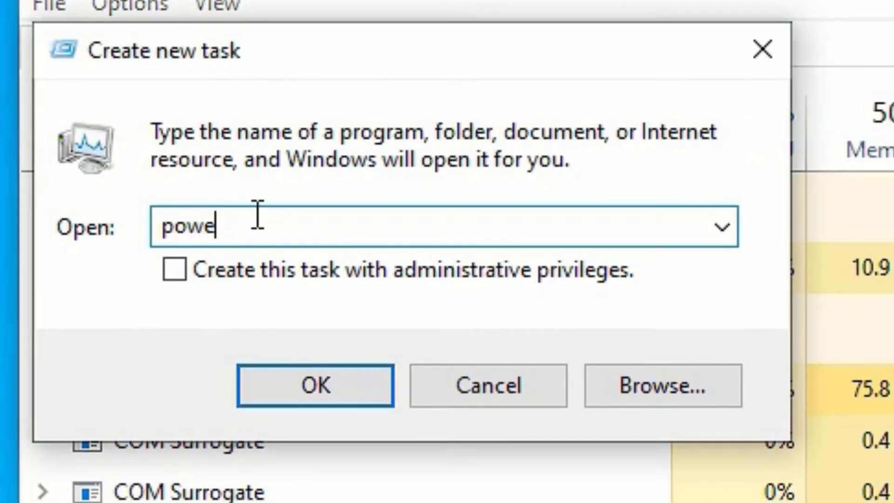
{"action": "type", "text": "rshell"}
{"action": "left_click", "coordinate": [180, 273]}
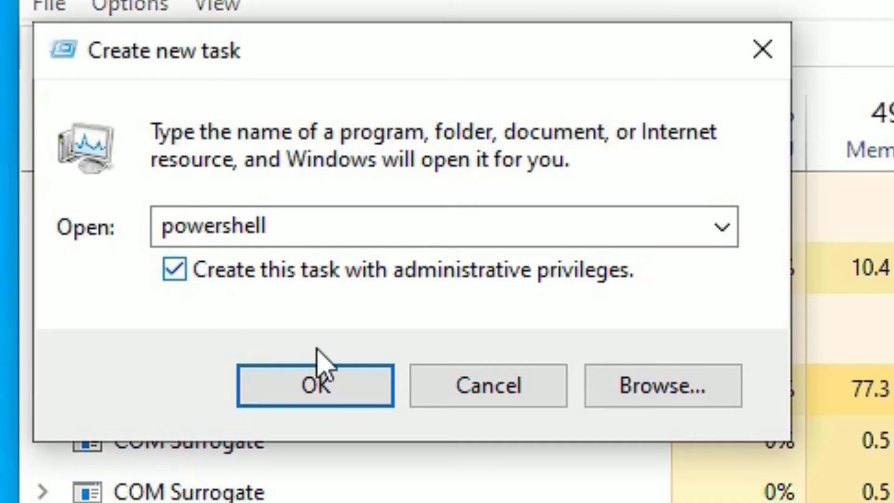
{"action": "left_click", "coordinate": [349, 393]}
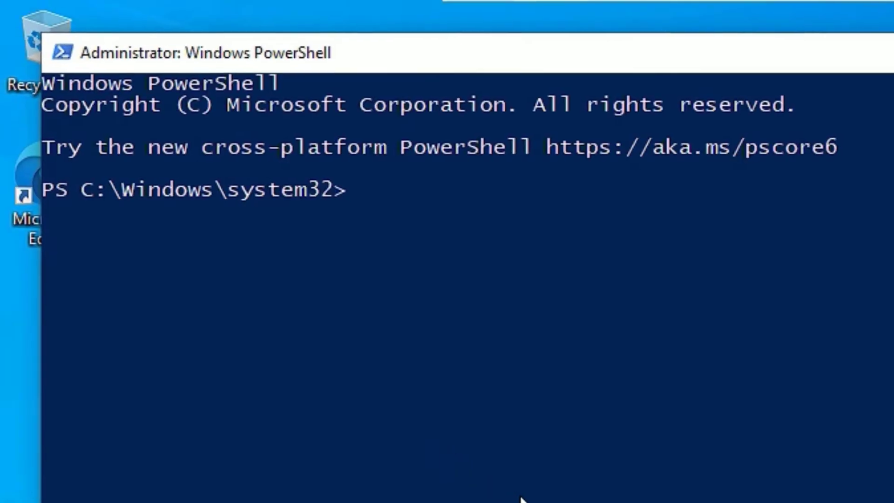
Run sfc /scannow to verify and repair corrupt Windows system files
{"action": "type", "text": "sfc"}
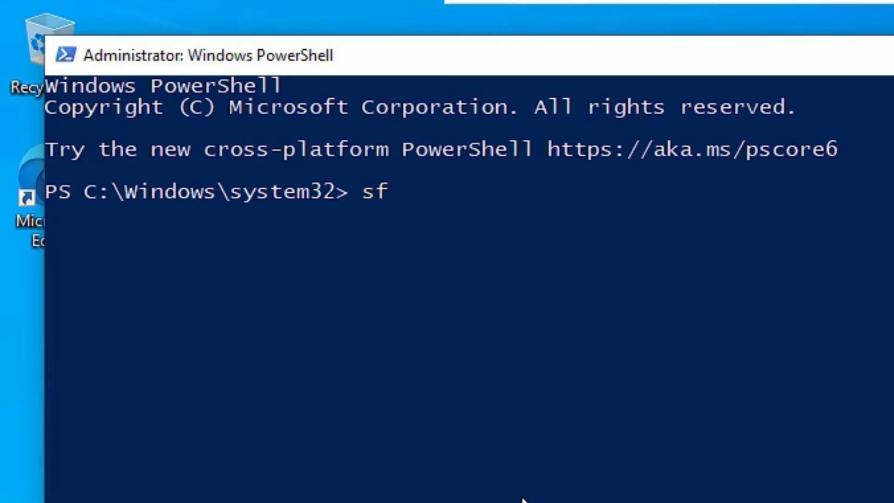
{"action": "type", "text": " /scs"}
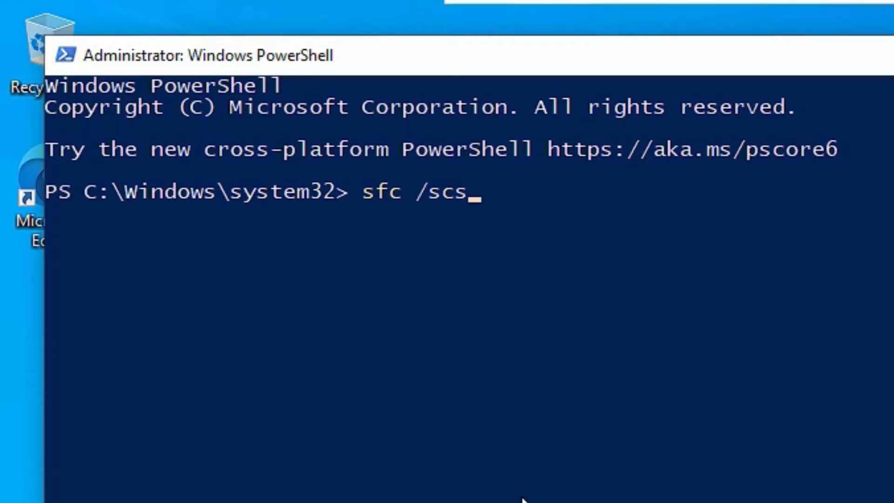
{"action": "key", "text": "BackSpace"}
{"action": "type", "text": "annow"}
{"action": "key", "text": "Return"}
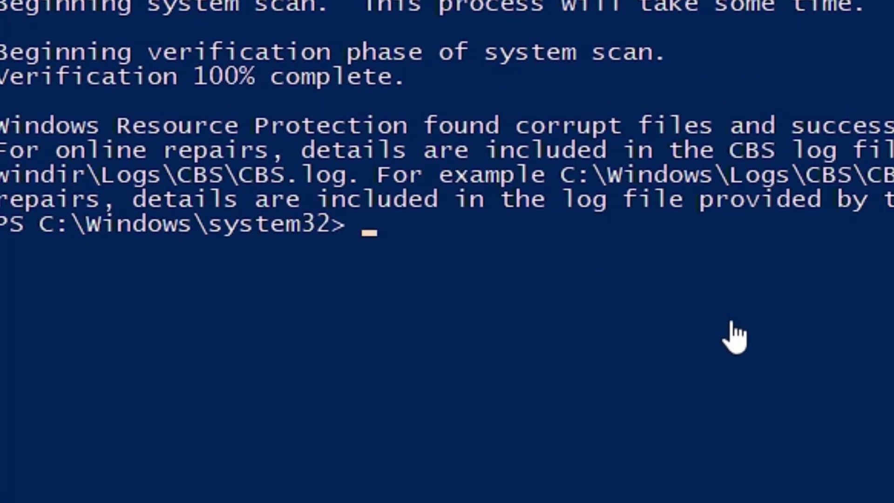
Run DISM /Online /Cleanup-Image /Restorehealth until it succeeds, then exit PowerShell
{"action": "type", "text": "DISM /"}
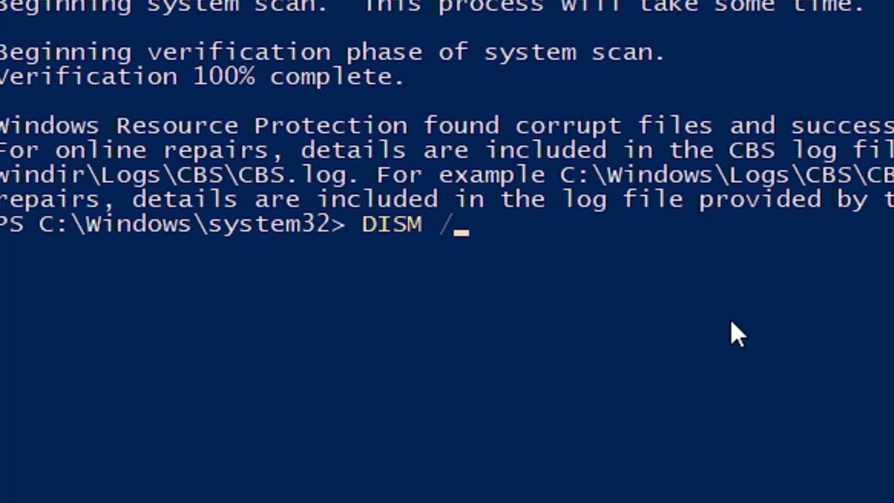
{"action": "type", "text": "Online"}
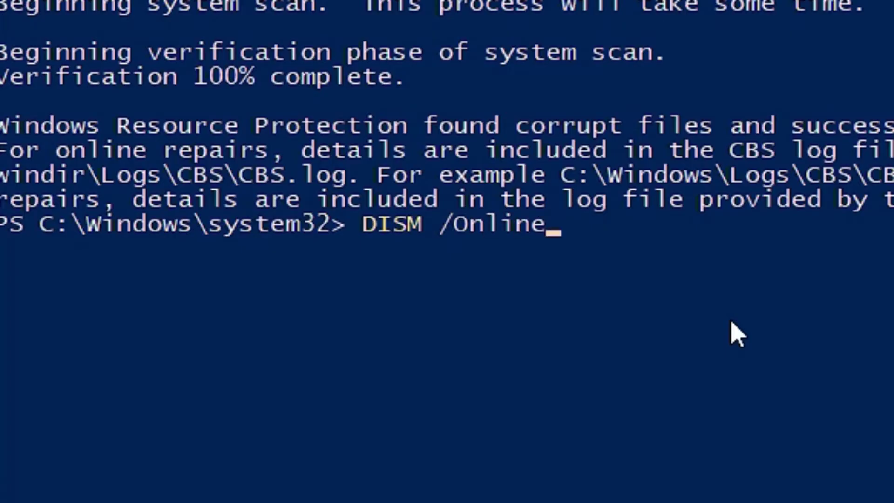
{"action": "type", "text": " /Cleanu"}
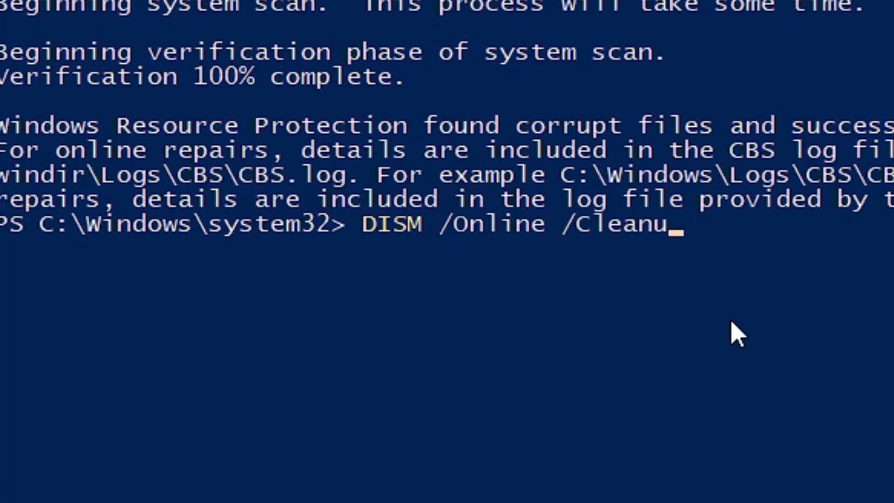
{"action": "type", "text": "p-Image "}
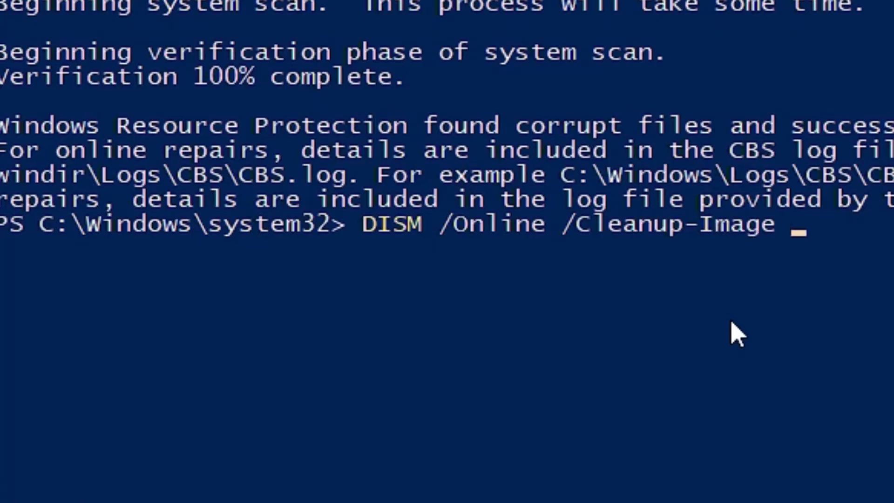
{"action": "type", "text": "/Resto"}
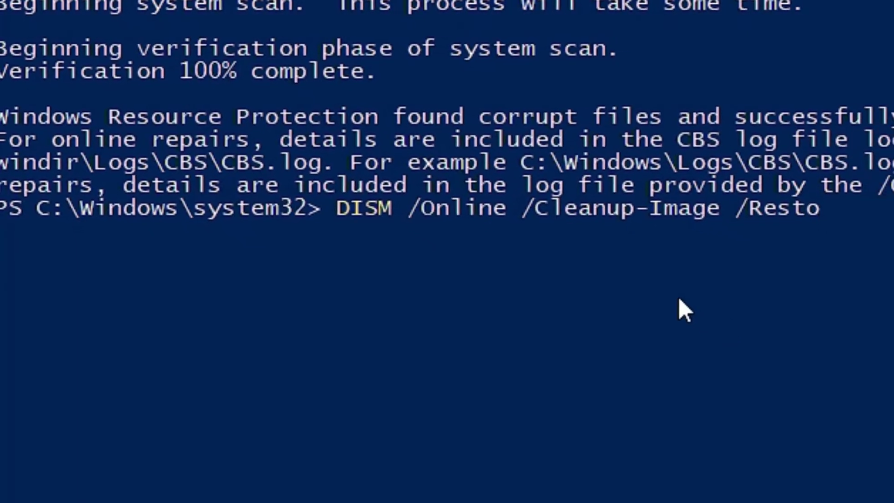
{"action": "type", "text": "rehealth"}
{"action": "key", "text": "Return"}
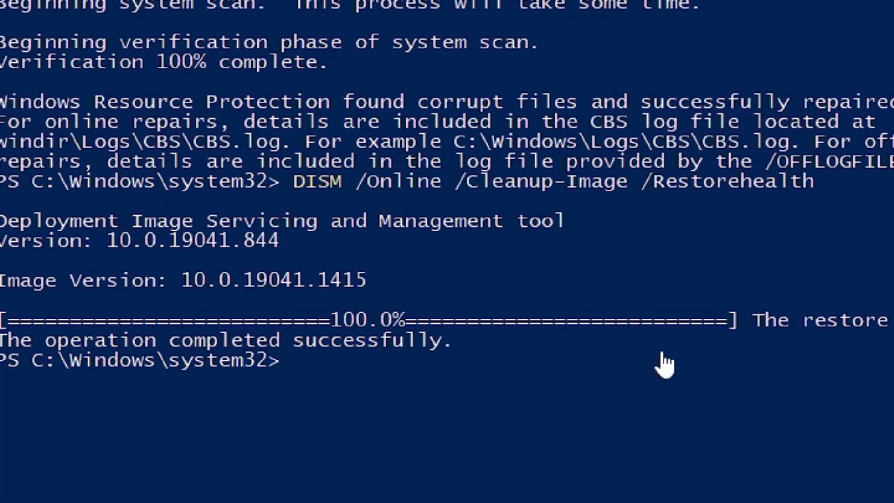
{"action": "type", "text": "exit"}
{"action": "key", "text": "Return"}
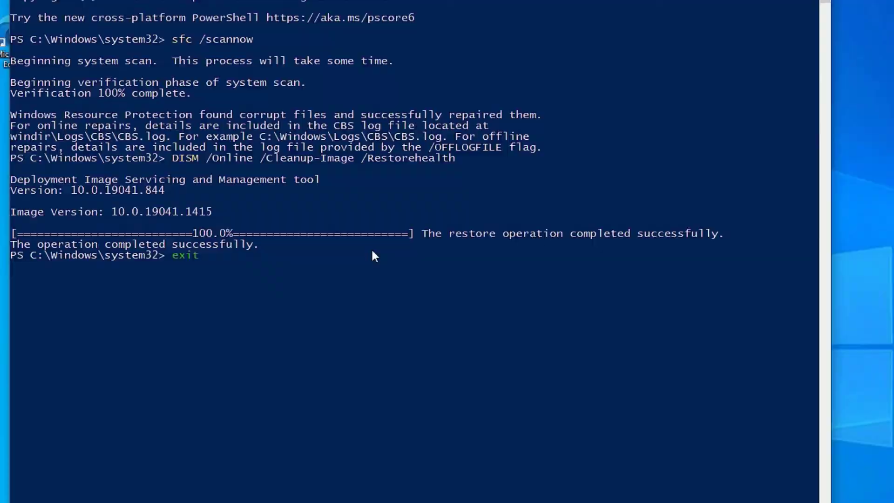
Reopen Task Manager and prepare a new powershell task with administrator rights ticked
{"action": "left_click", "coordinate": [397, 68]}
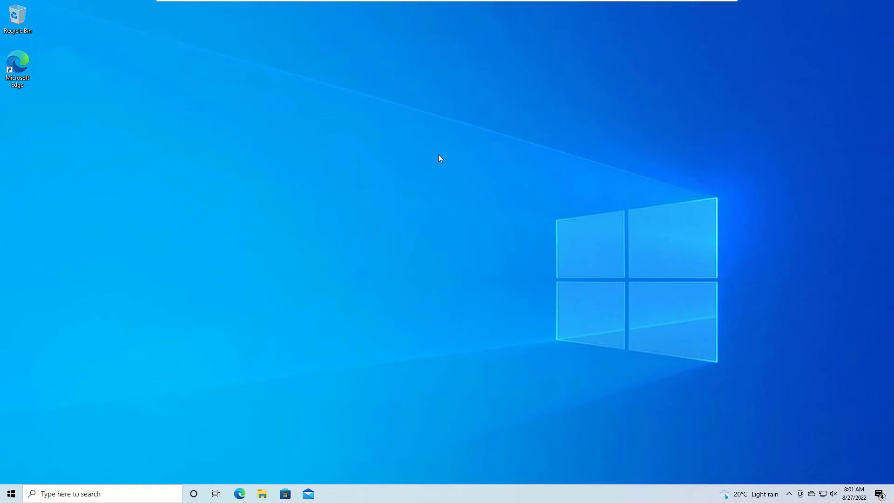
{"action": "right_click", "coordinate": [385, 500]}
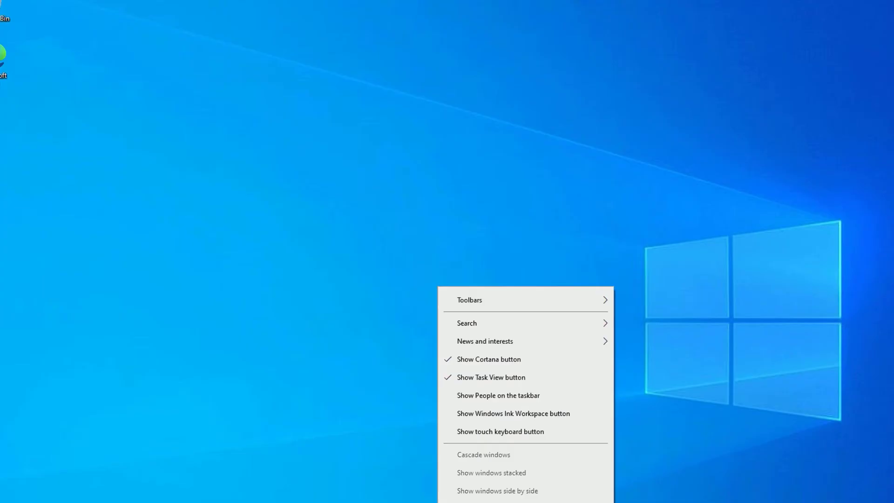
{"action": "left_click", "coordinate": [434, 457]}
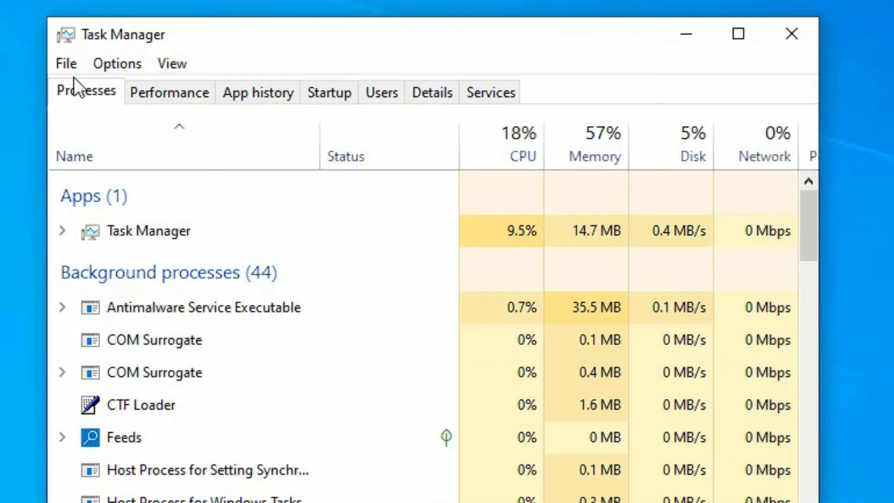
{"action": "left_click", "coordinate": [71, 65]}
{"action": "left_click", "coordinate": [87, 87]}
{"action": "left_click", "coordinate": [221, 205]}
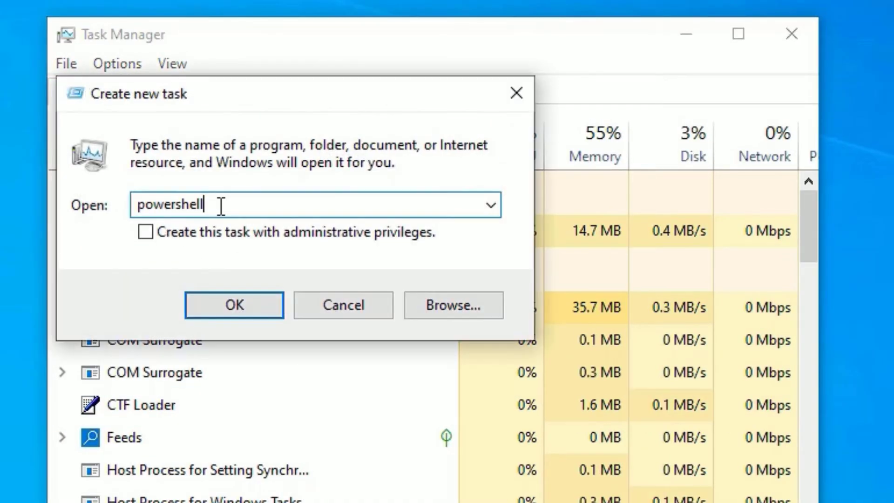
{"action": "left_click", "coordinate": [141, 235]}
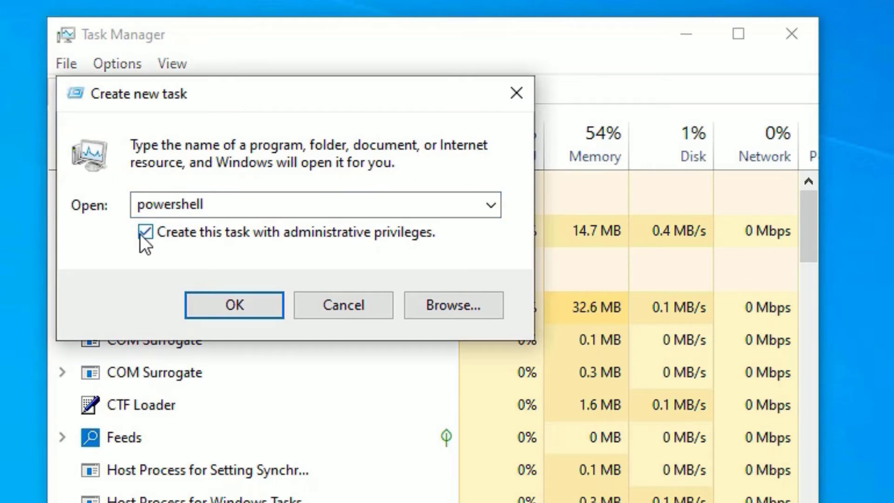
In admin PowerShell, run the Get-AppXPackage -AllUsers re-registration command, then close the window
{"action": "left_click", "coordinate": [216, 305]}
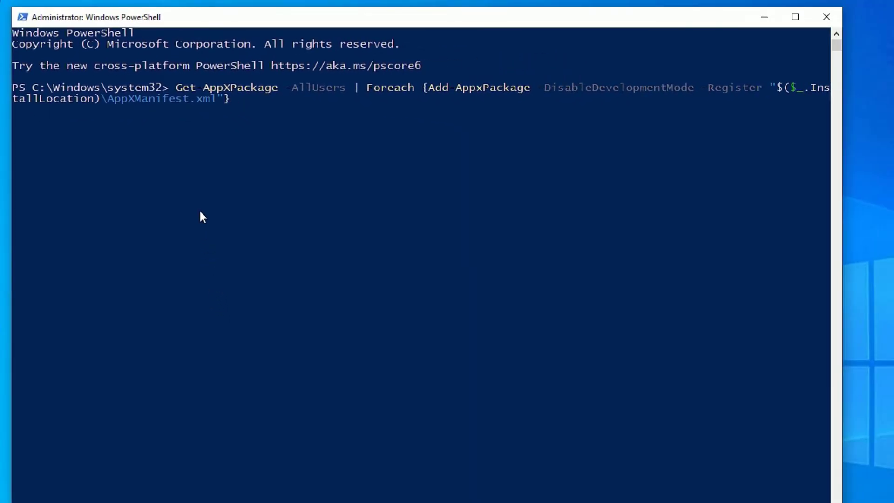
{"action": "key", "text": "Return"}
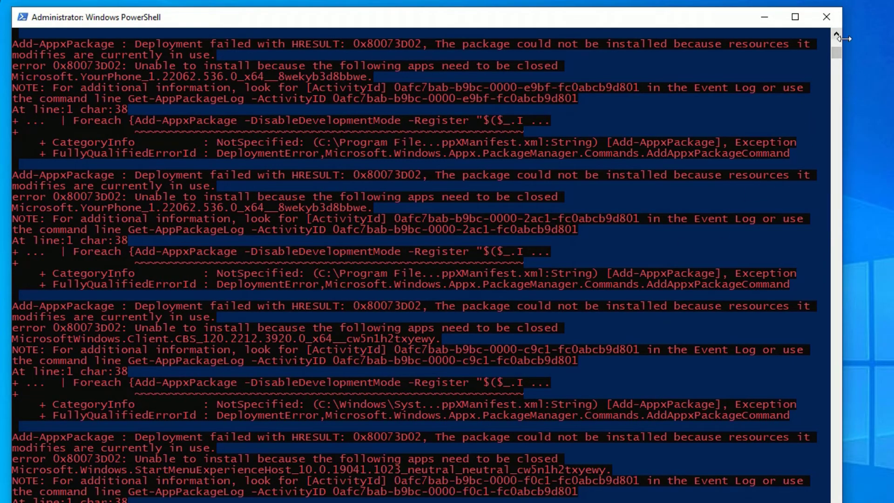
{"action": "left_click_drag", "start_coordinate": [836, 52], "coordinate": [836, 125]}
{"action": "left_click_drag", "start_coordinate": [836, 169], "coordinate": [836, 52]}
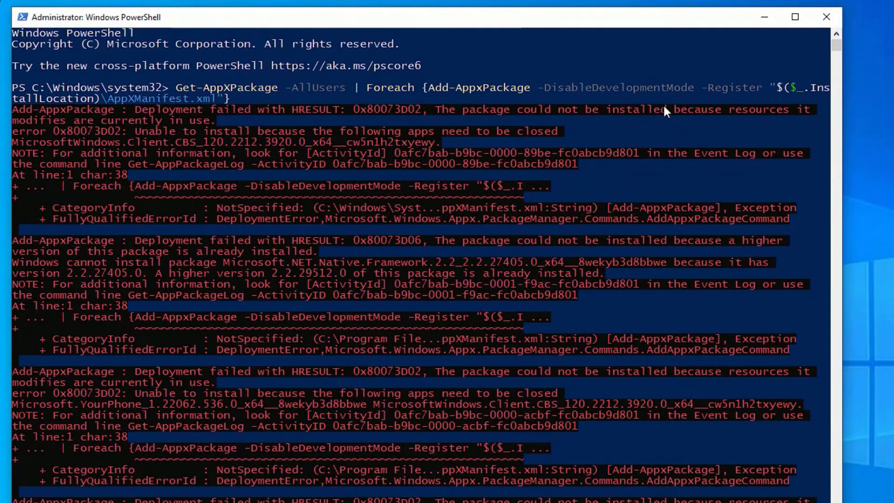
{"action": "left_click", "coordinate": [822, 18]}
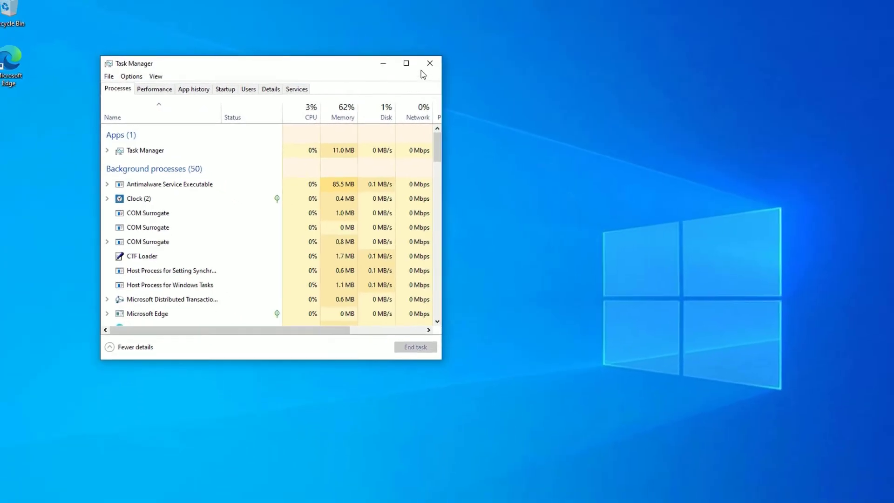
Close Task Manager, then open and dismiss taskbar search to confirm it works
{"action": "left_click", "coordinate": [537, 51]}
{"action": "left_click", "coordinate": [102, 497]}
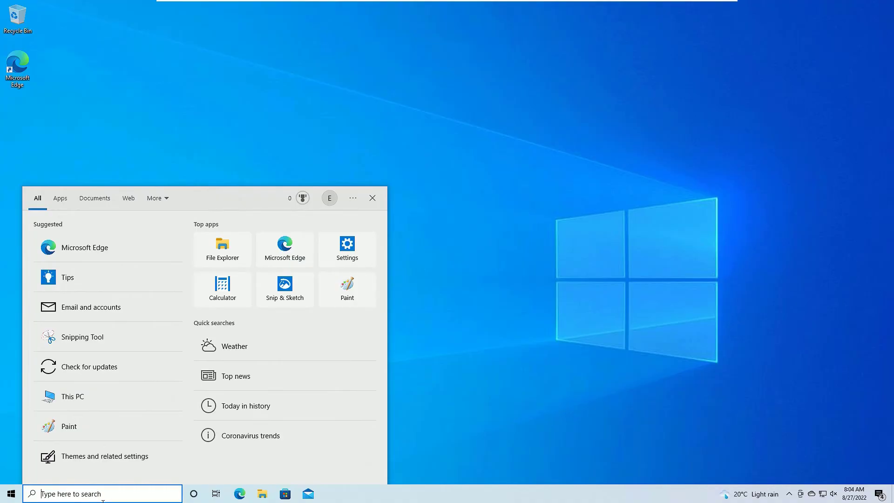
{"action": "key", "text": "Escape"}
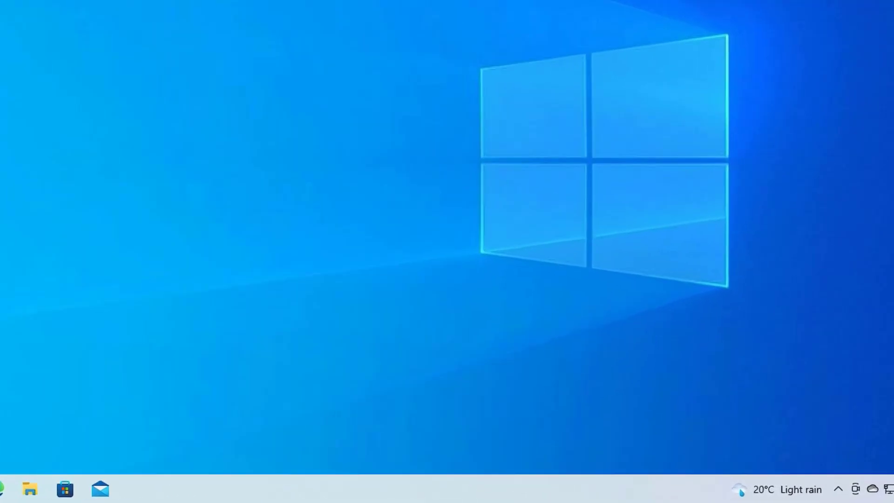
From Task Manager, run a new powershell task with administrative privileges
{"action": "right_click", "coordinate": [113, 493]}
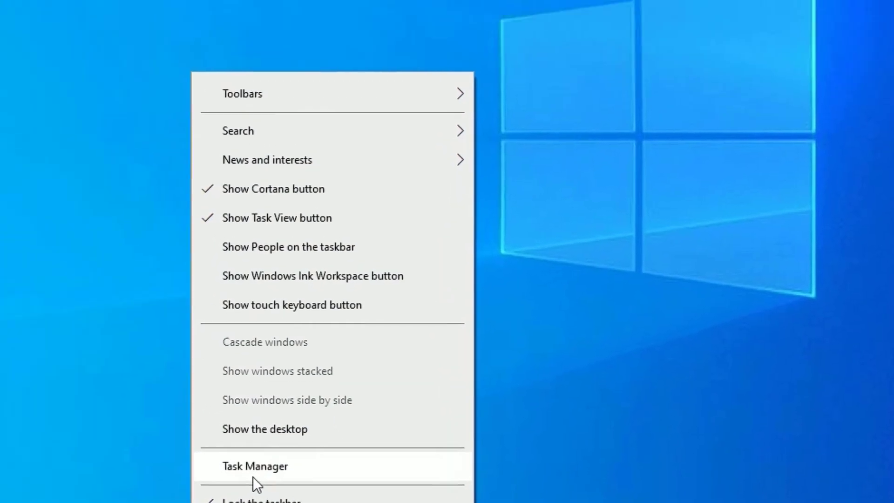
{"action": "left_click", "coordinate": [176, 401]}
{"action": "left_click", "coordinate": [42, 100]}
{"action": "left_click", "coordinate": [122, 175]}
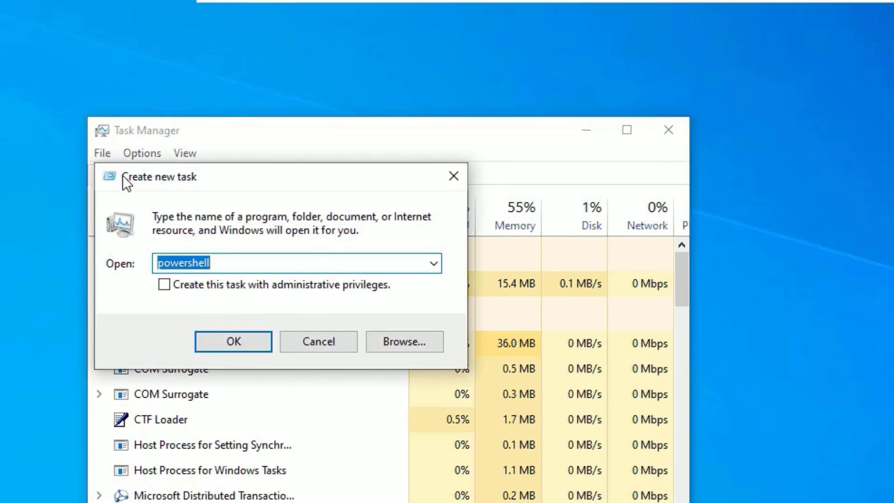
{"action": "left_click", "coordinate": [169, 284]}
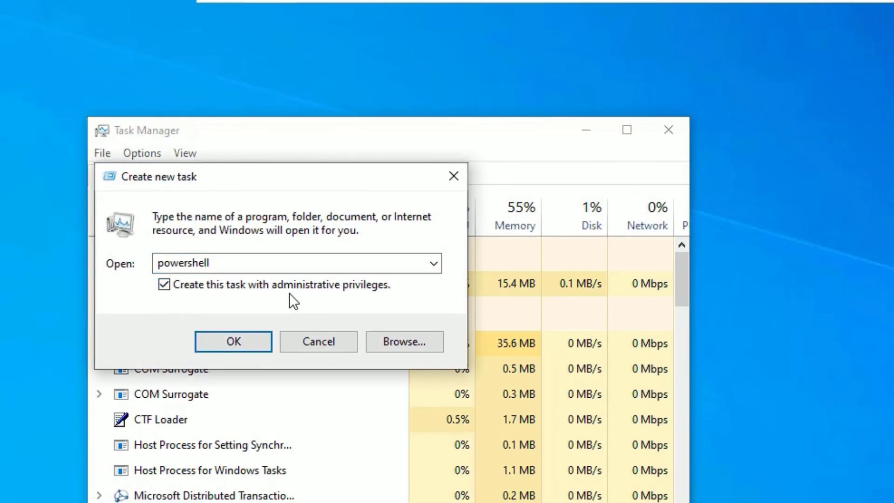
{"action": "left_click", "coordinate": [217, 348]}
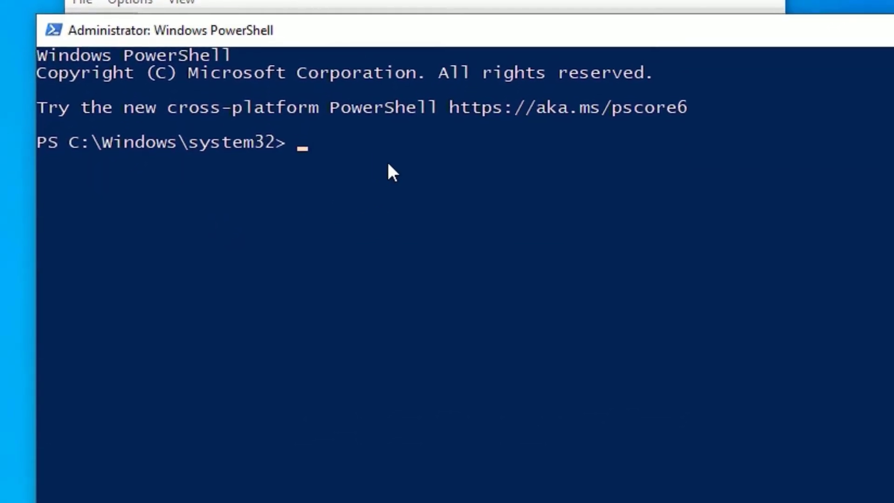
Run net user with a new username and password plus /add to create the local account
{"action": "left_click", "coordinate": [346, 285]}
{"action": "type", "text": "net"}
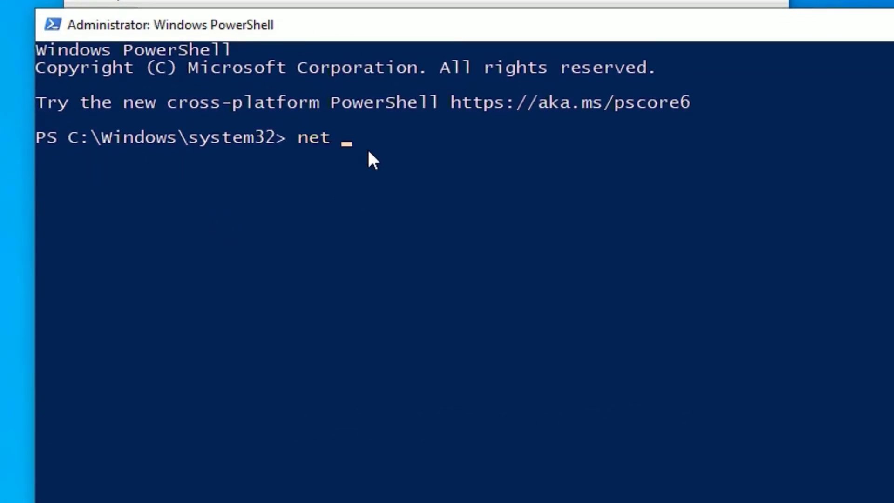
{"action": "type", "text": " user ram"}
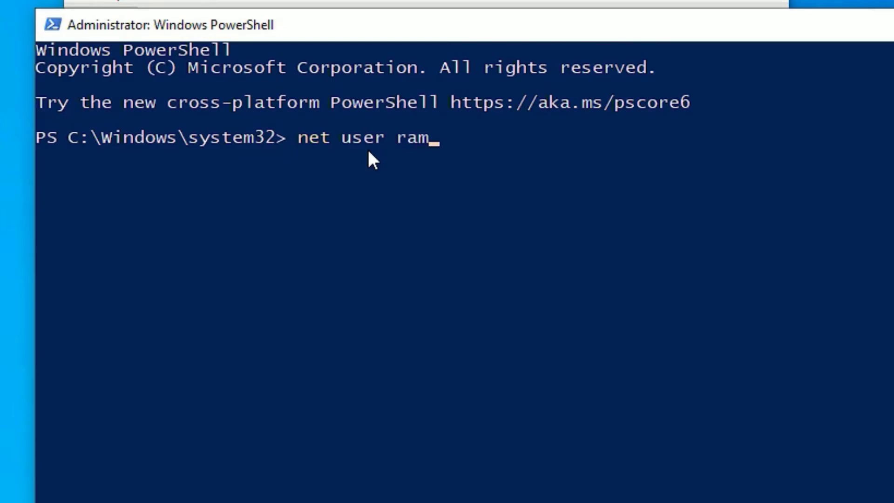
{"action": "type", "text": "esh 12345"}
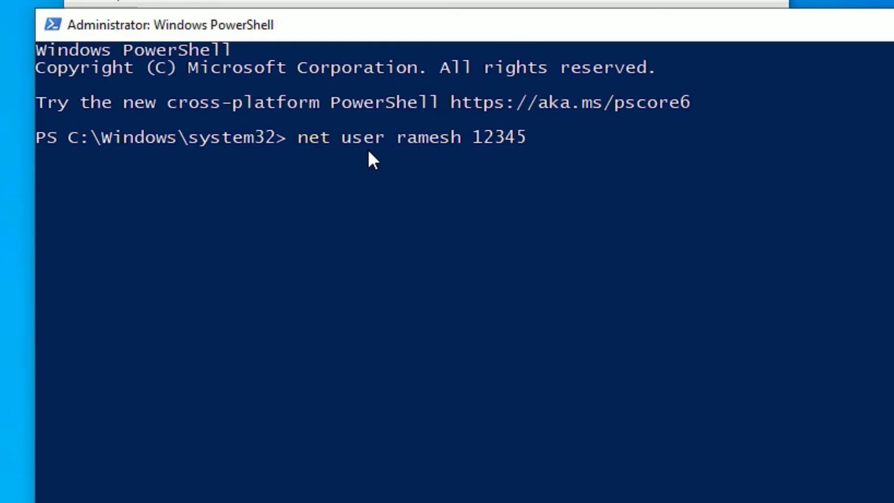
{"action": "type", "text": " /a"}
{"action": "key", "text": "BackSpace"}
{"action": "type", "text": "add"}
{"action": "key", "text": "Return"}
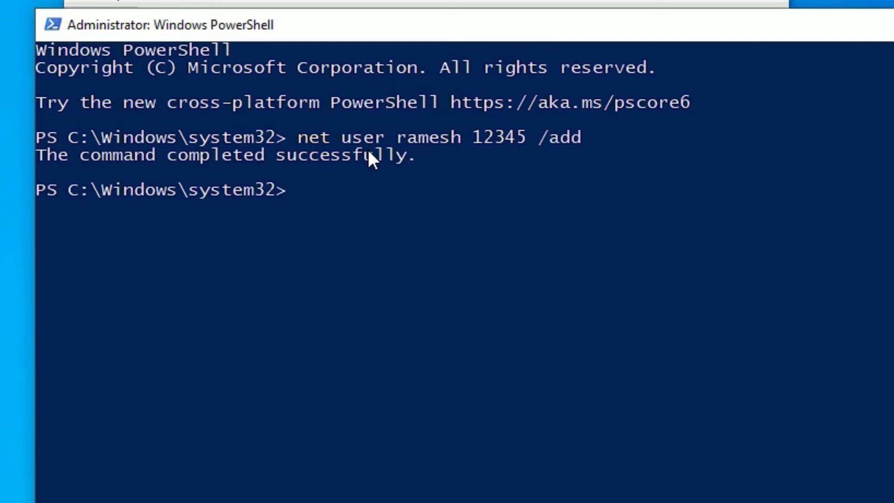
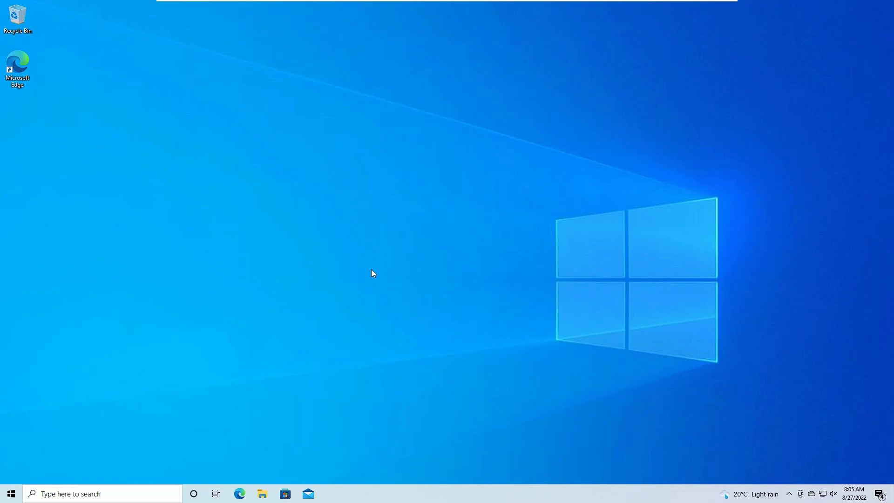
Open Task Manager from the taskbar's right-click menu
{"action": "left_click", "coordinate": [98, 497]}
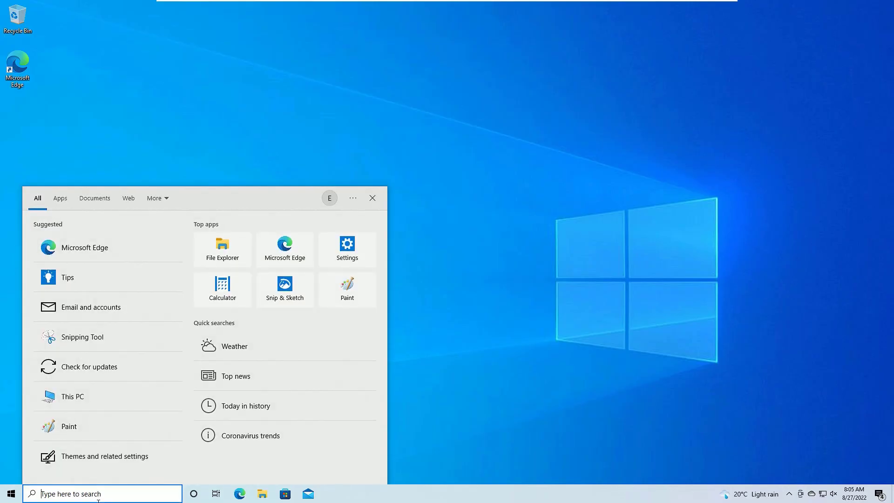
{"action": "left_click", "coordinate": [525, 327]}
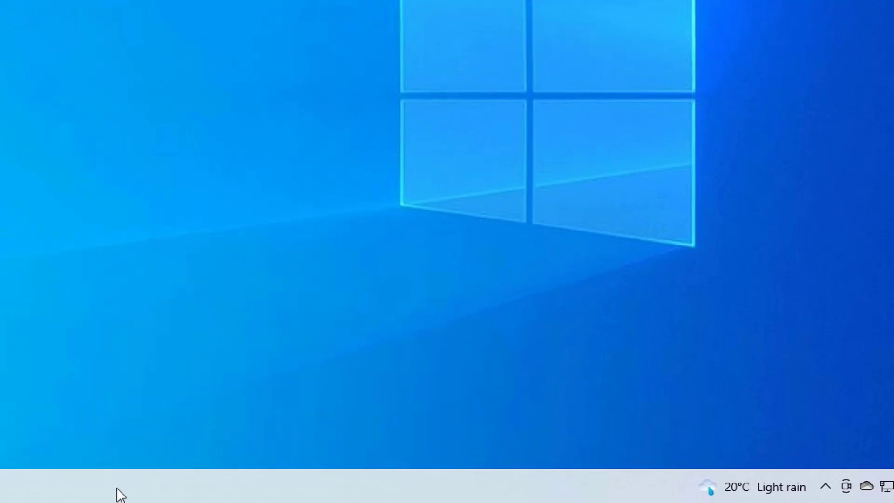
{"action": "right_click", "coordinate": [121, 495]}
{"action": "left_click", "coordinate": [176, 403]}
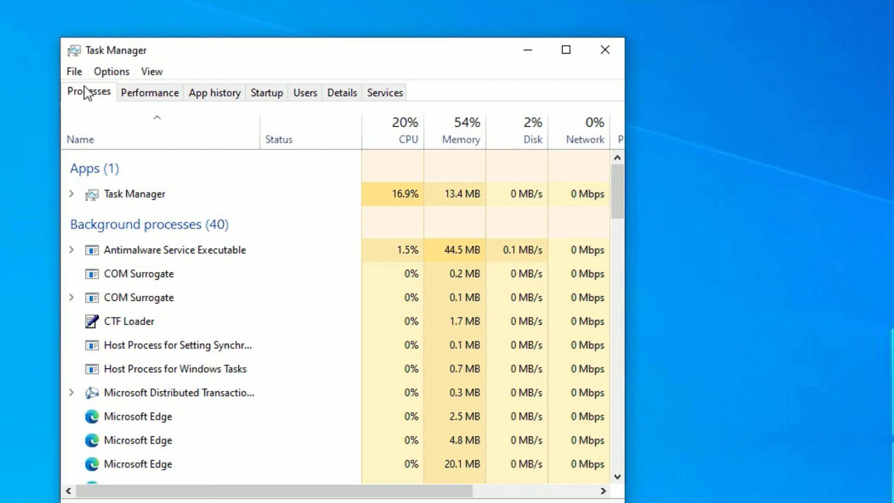
Run 'systemreset' as a new task from Task Manager's File menu
{"action": "left_click", "coordinate": [74, 71]}
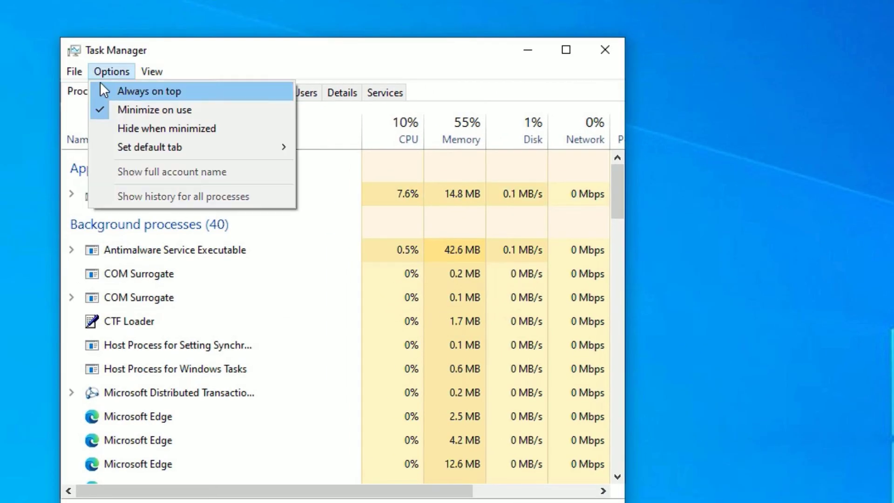
{"action": "left_click", "coordinate": [96, 92]}
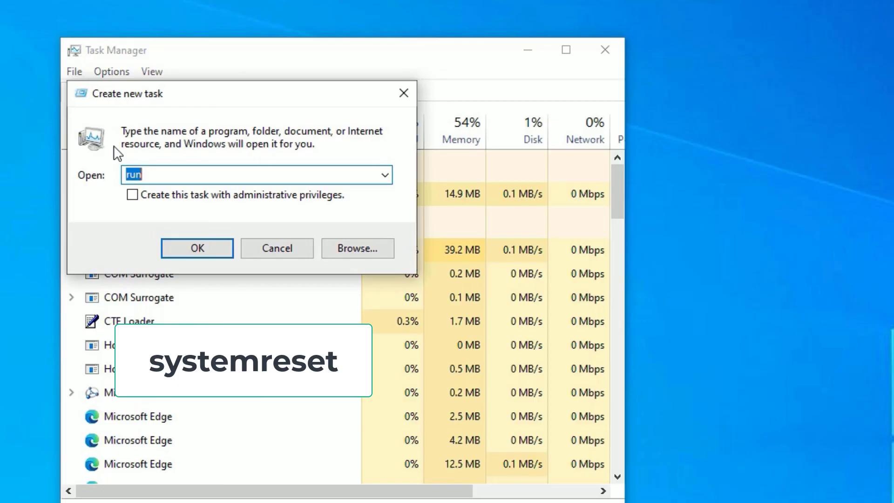
{"action": "type", "text": "systemreset"}
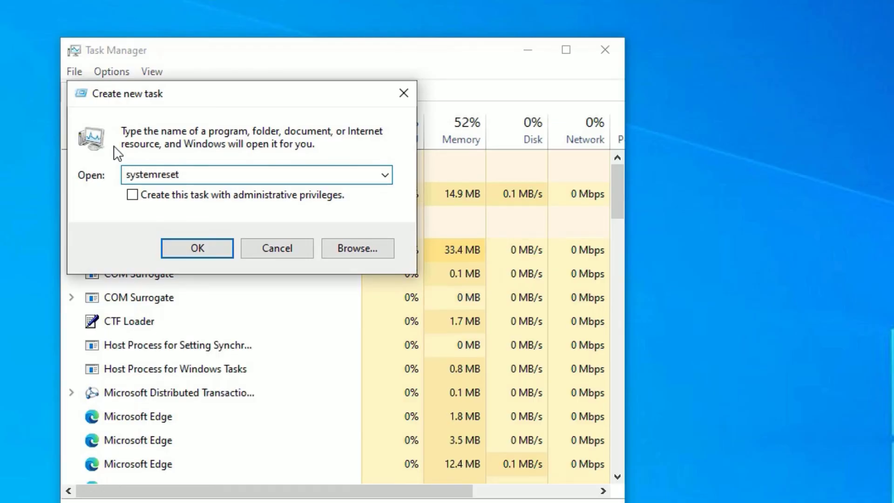
{"action": "key", "text": "Return"}
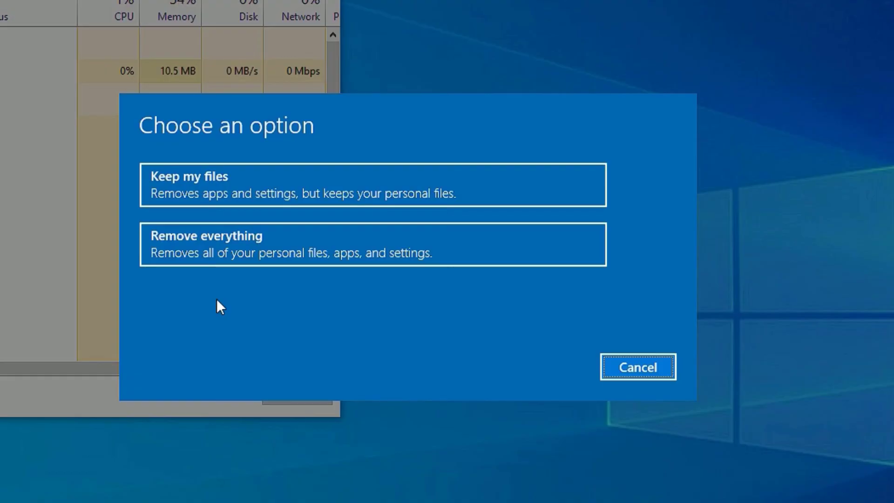
Pick Keep my files, accept the list of apps to be removed, and close Task Manager
{"action": "left_click", "coordinate": [239, 177]}
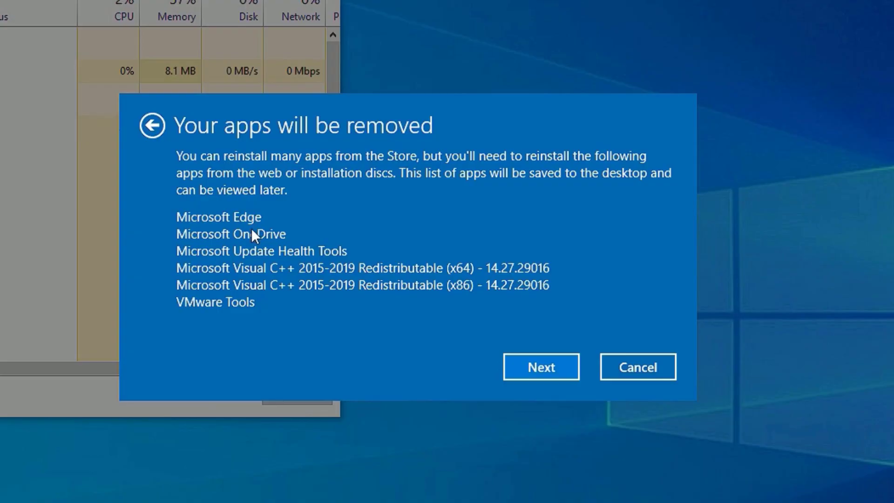
{"action": "left_click", "coordinate": [520, 367]}
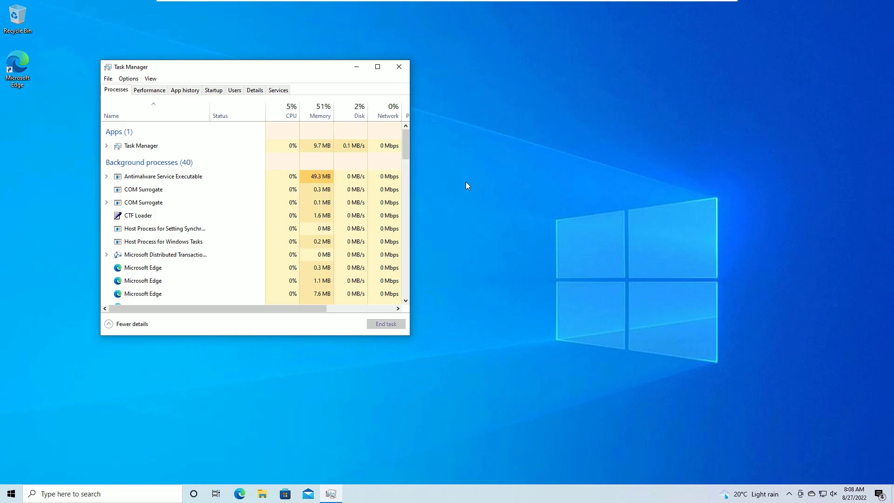
{"action": "left_click", "coordinate": [395, 67]}
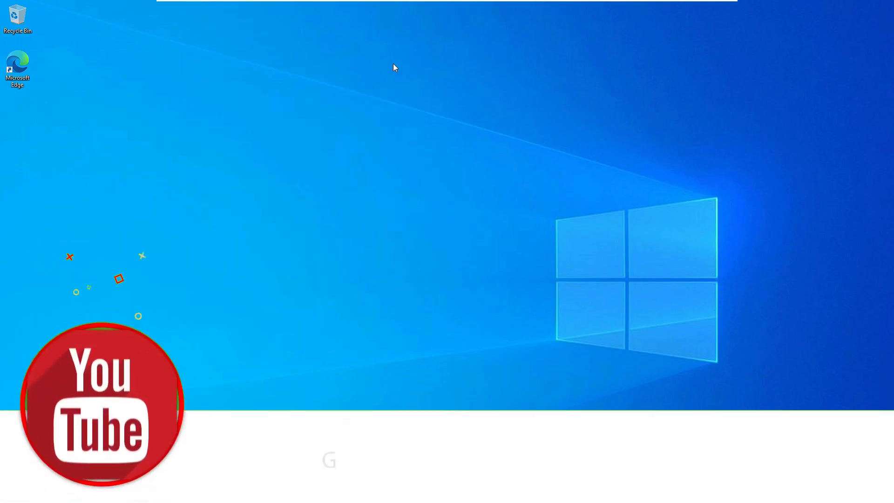